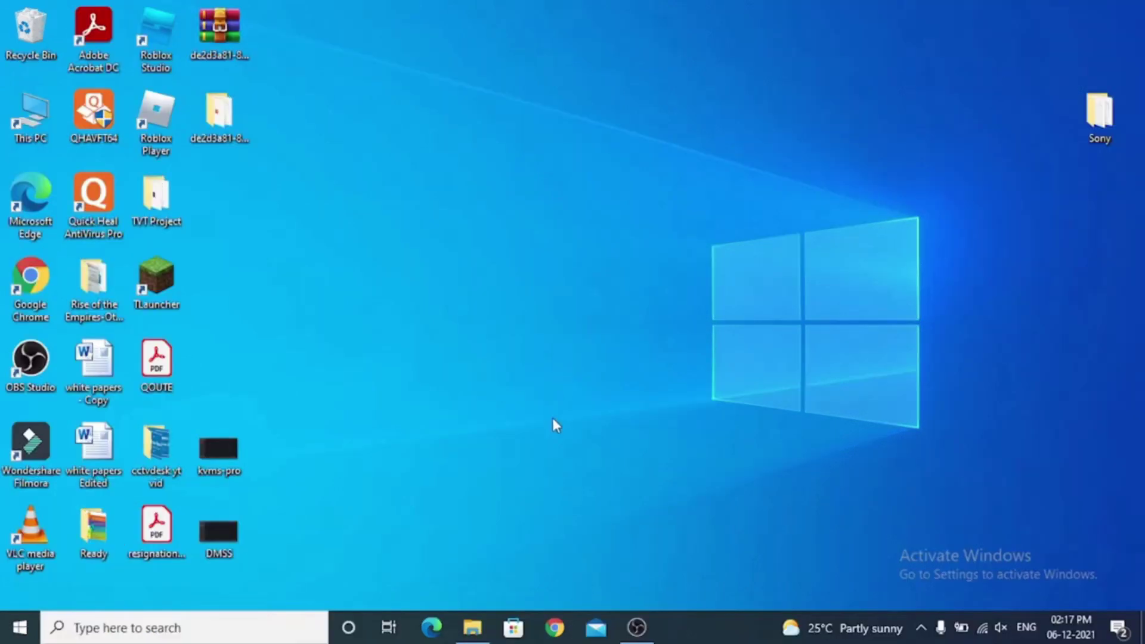
Launch Google Chrome and open the website cctvdesk.com.
left_click(558, 629)
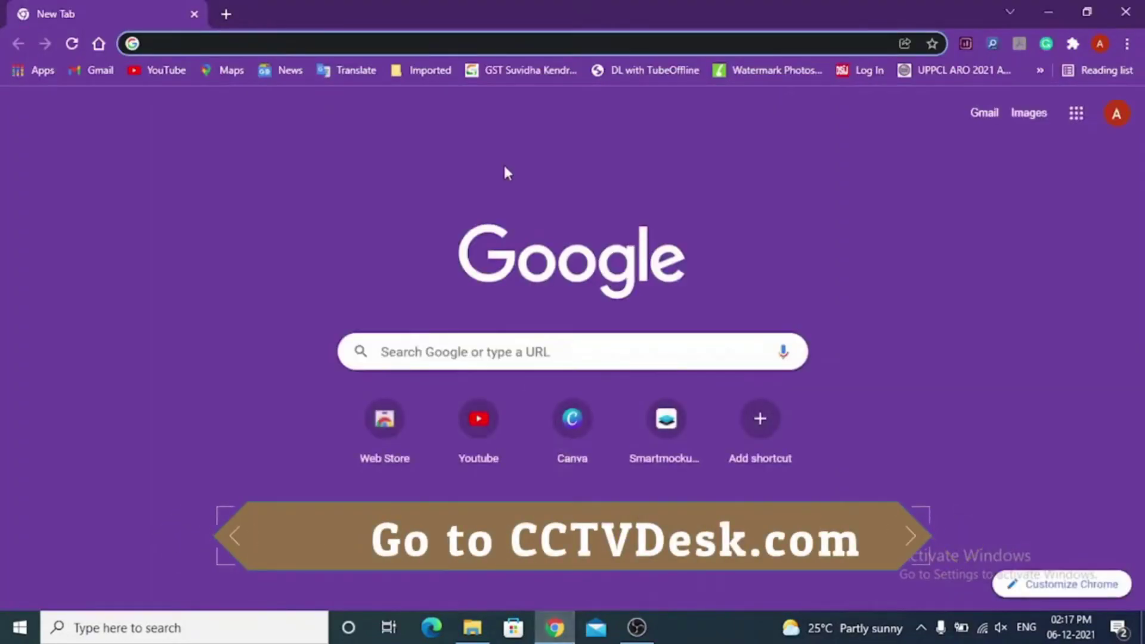
left_click(457, 43)
type("cc")
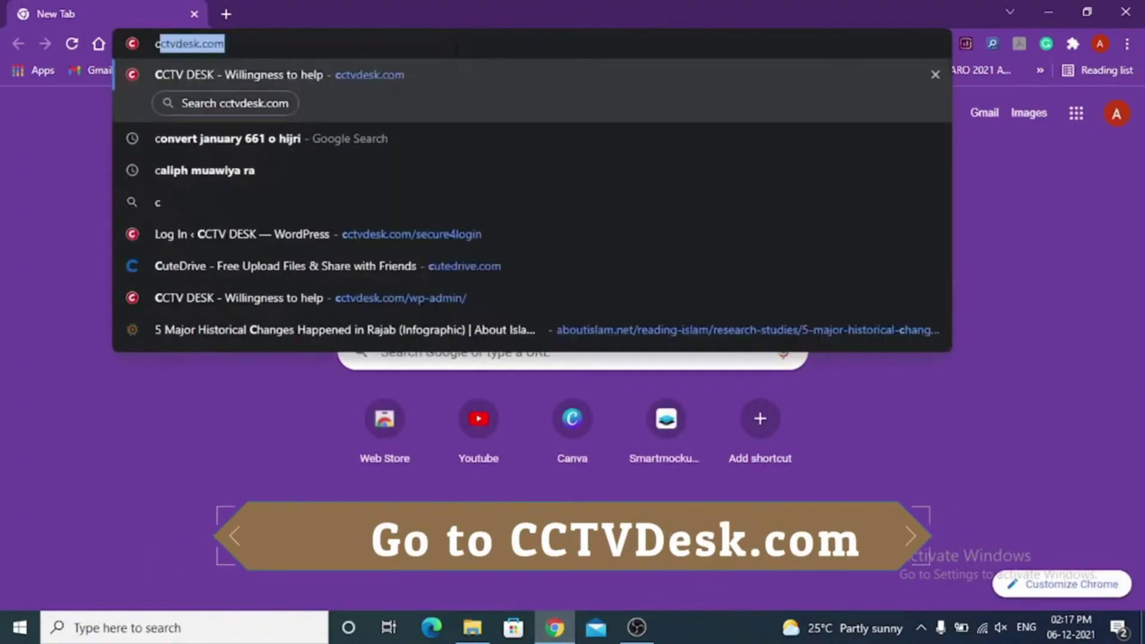
type("t")
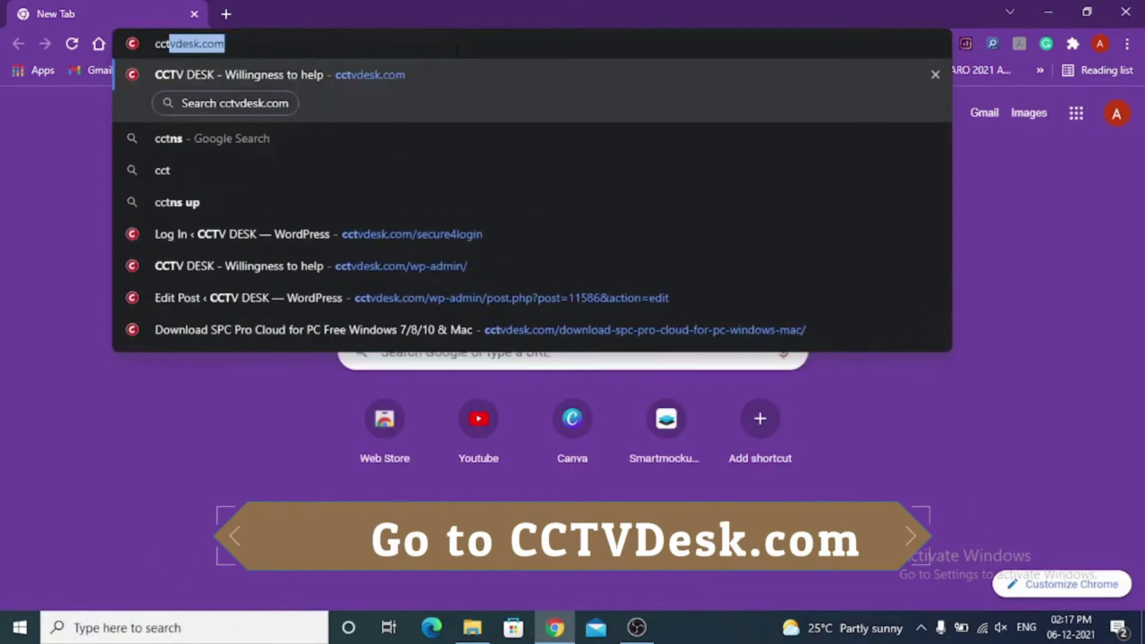
key("Return")
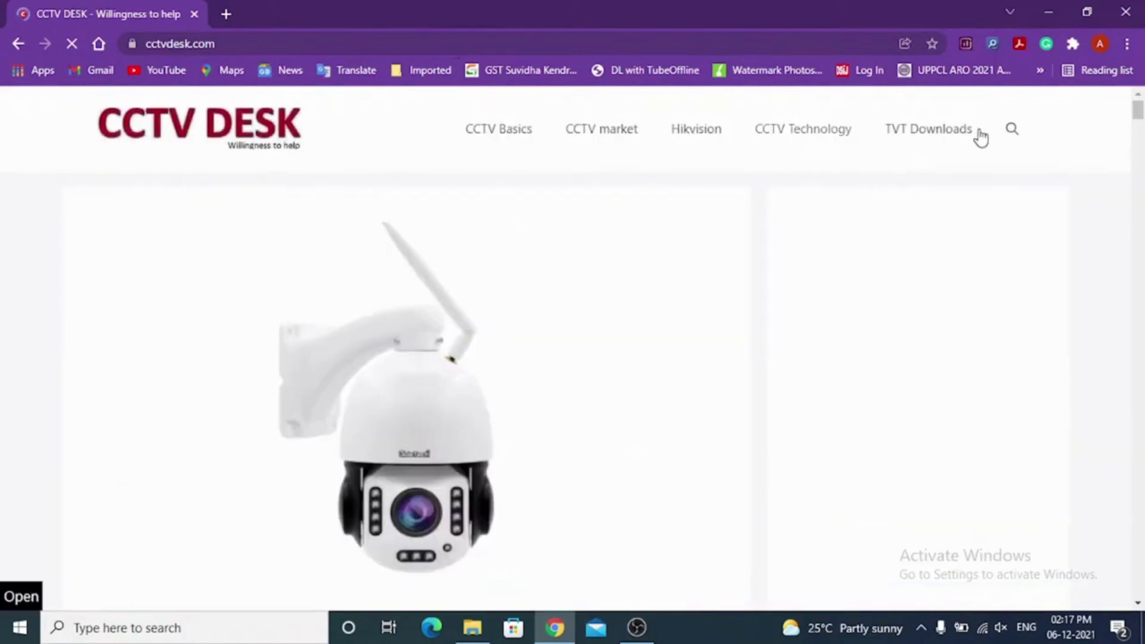
Search the site for V380 and open the article "Free V380 Camera Software Download For PC (Windows and MAC)".
left_click(1012, 129)
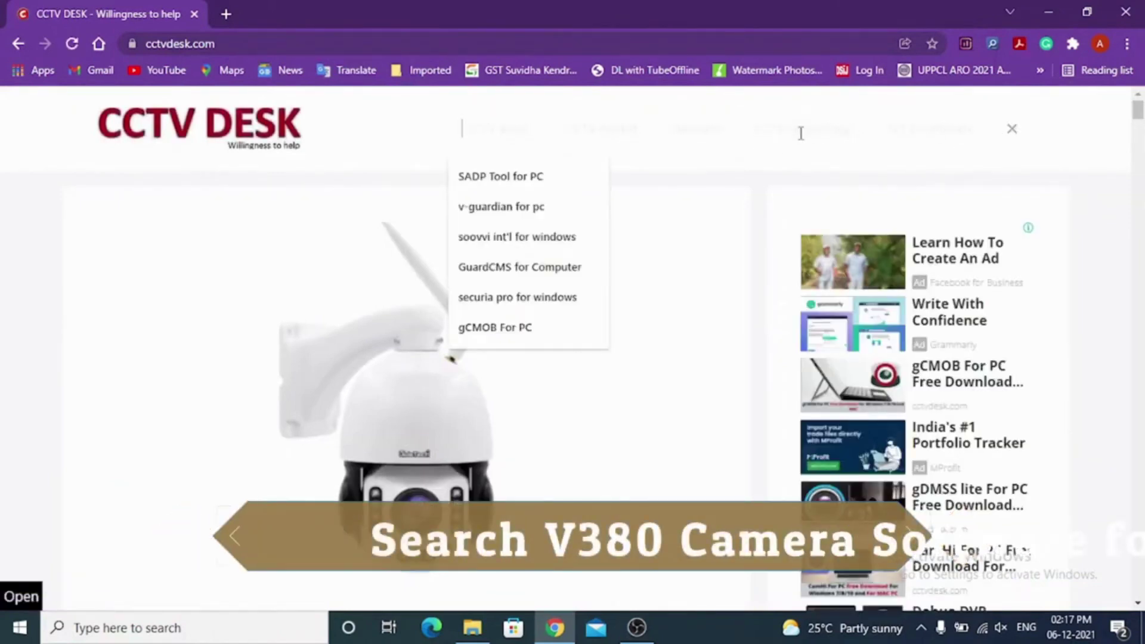
type("V380")
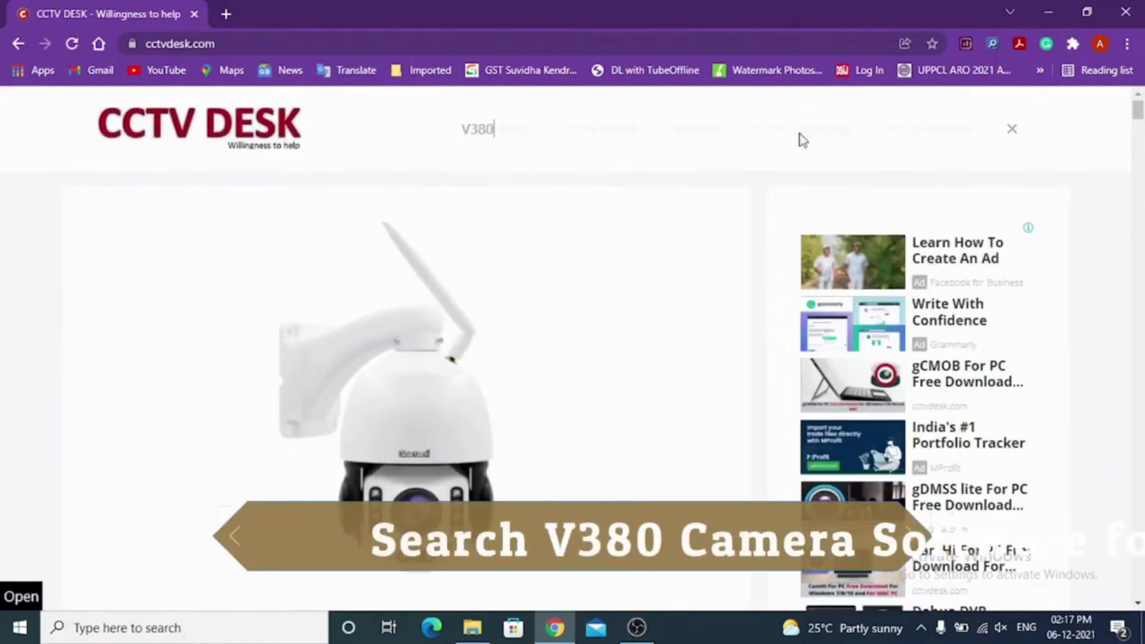
key("Return")
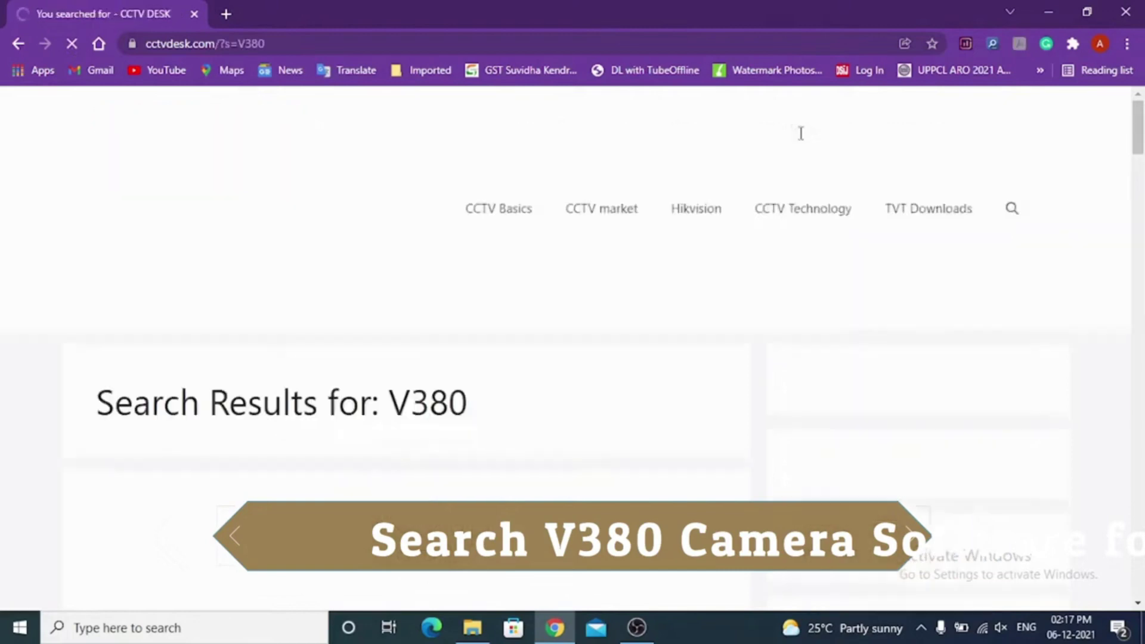
scroll(573, 322, "down", 4)
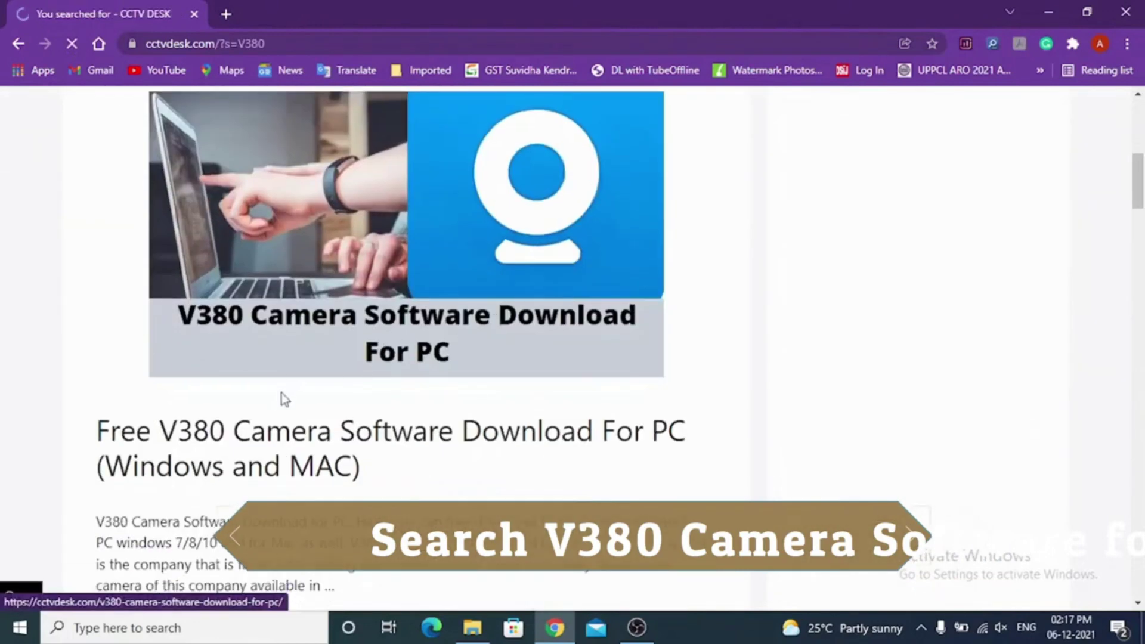
left_click(287, 455)
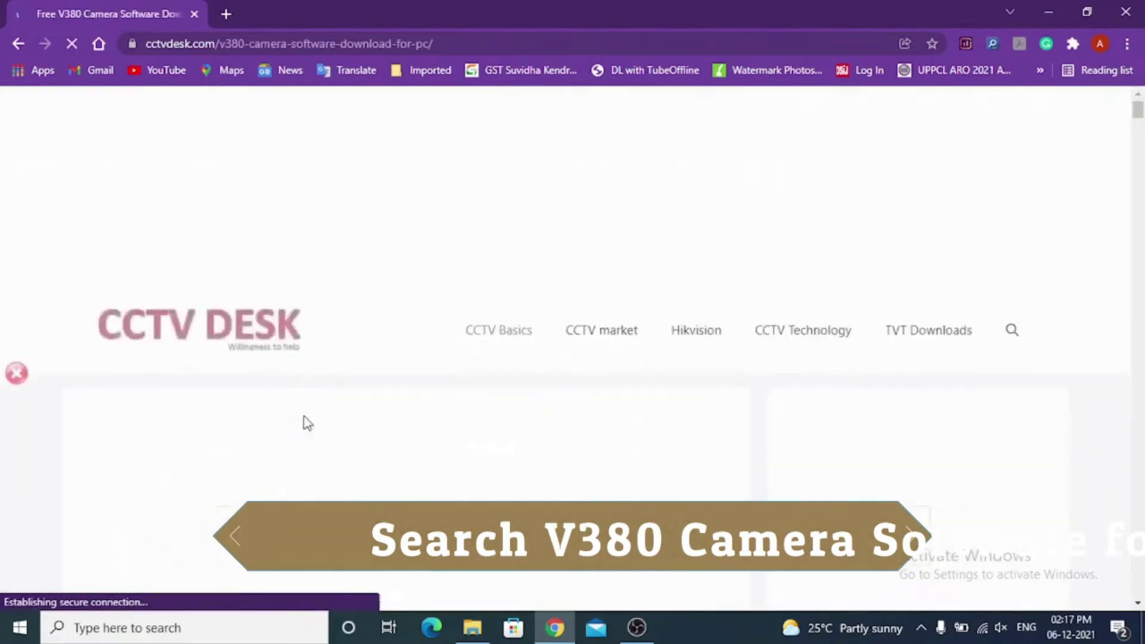
Download the V380 App for PC from the article, saving V380_for_PC.zip in the Downloads folder.
scroll(302, 423, "down", 5)
scroll(302, 360, "down", 4)
scroll(304, 360, "down", 8)
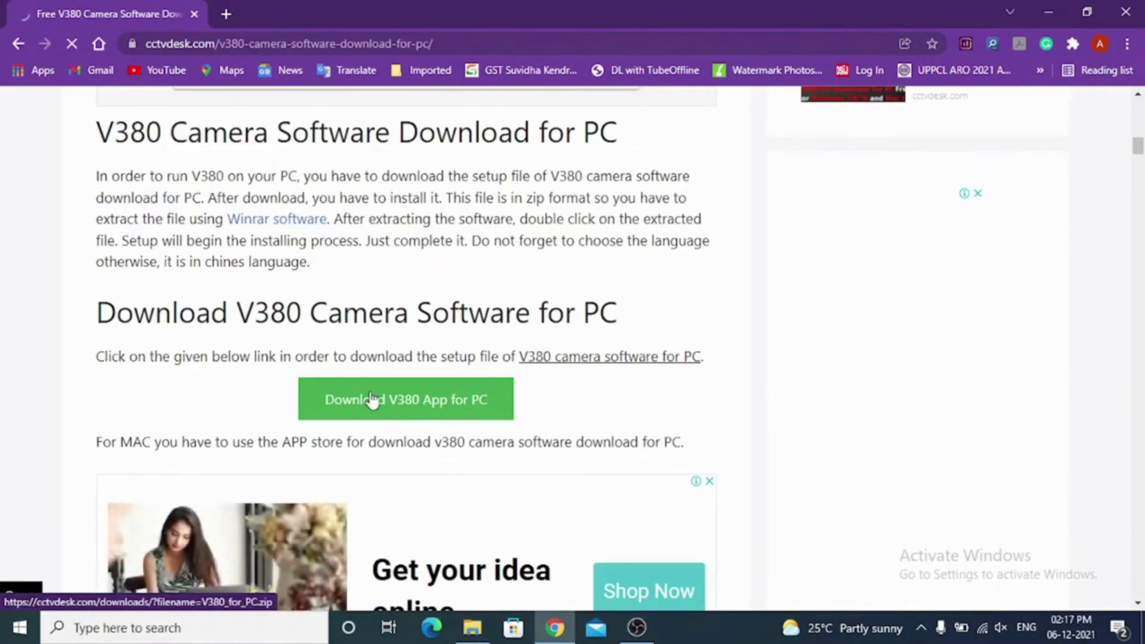
left_click(370, 398)
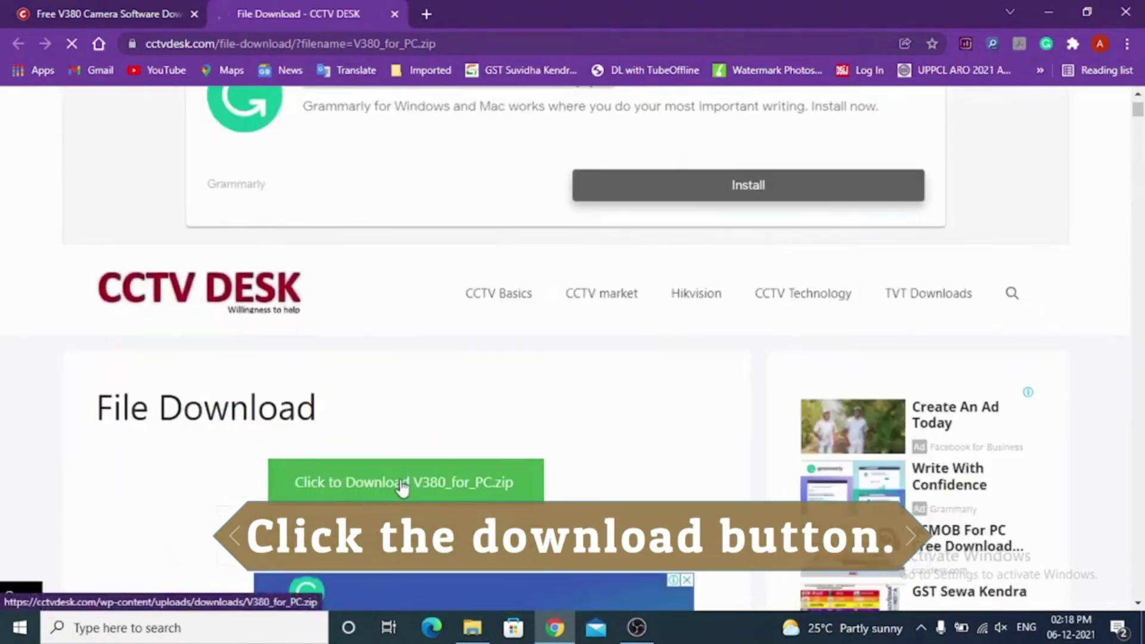
left_click(401, 483)
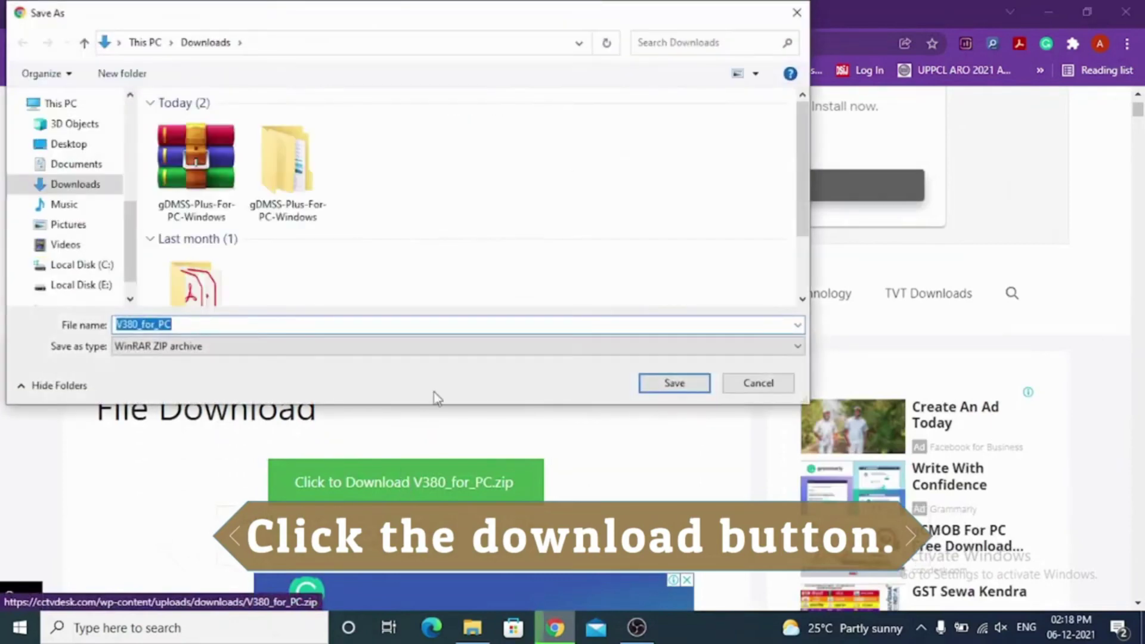
left_click(660, 399)
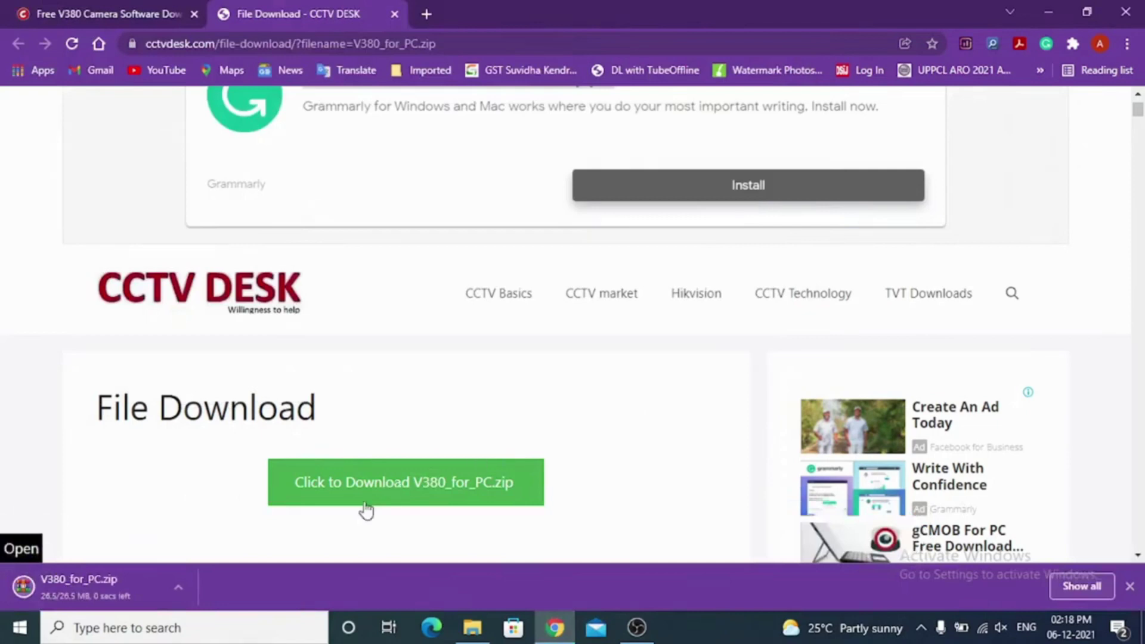
Show the downloaded V380_for_PC archive in its folder and extract it to a V380_for_PC folder in Downloads.
left_click(184, 583)
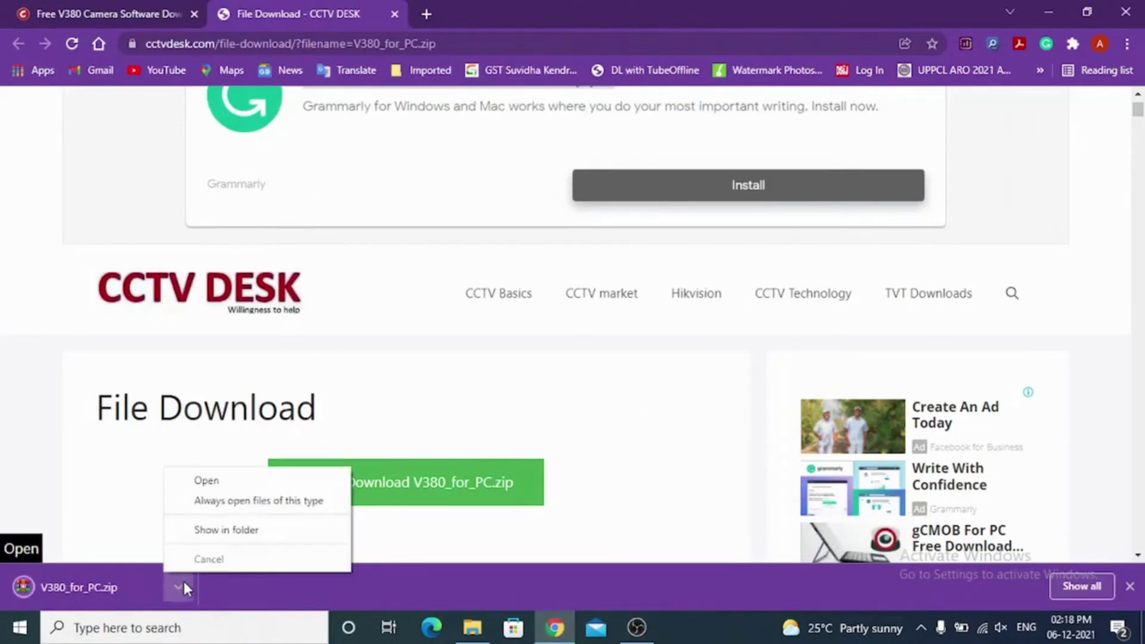
left_click(204, 531)
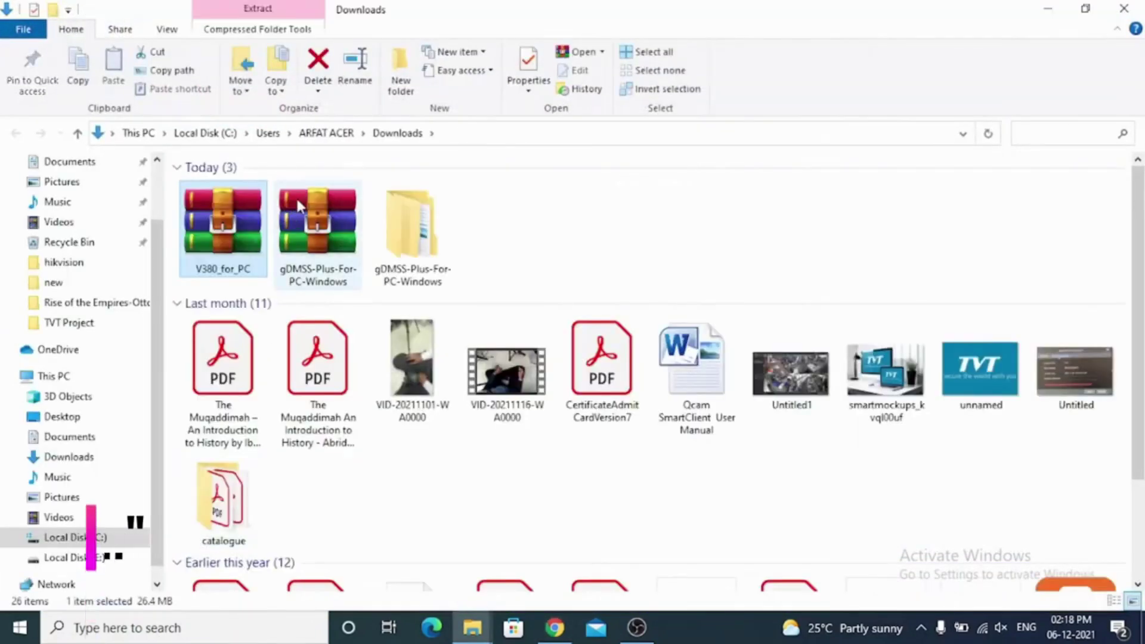
right_click(232, 253)
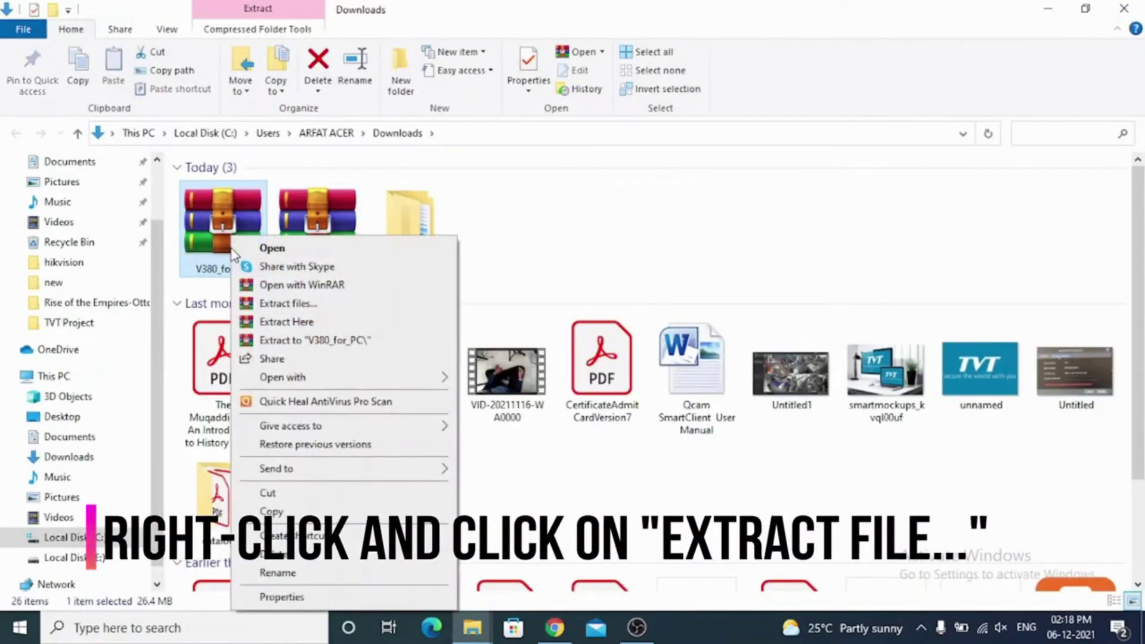
left_click(276, 304)
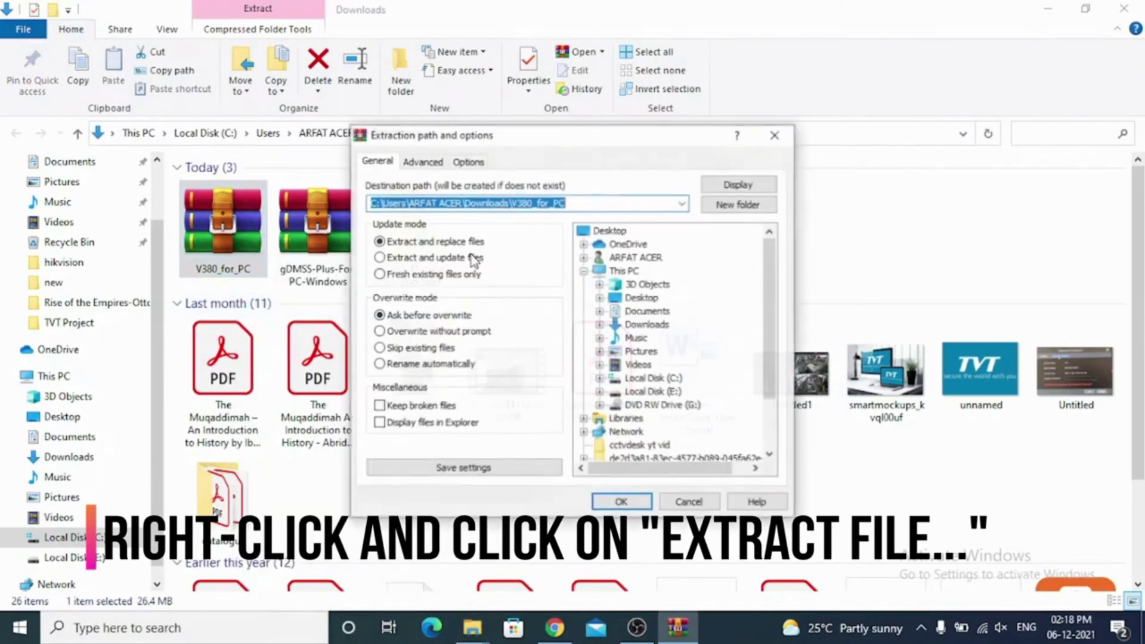
left_click(632, 504)
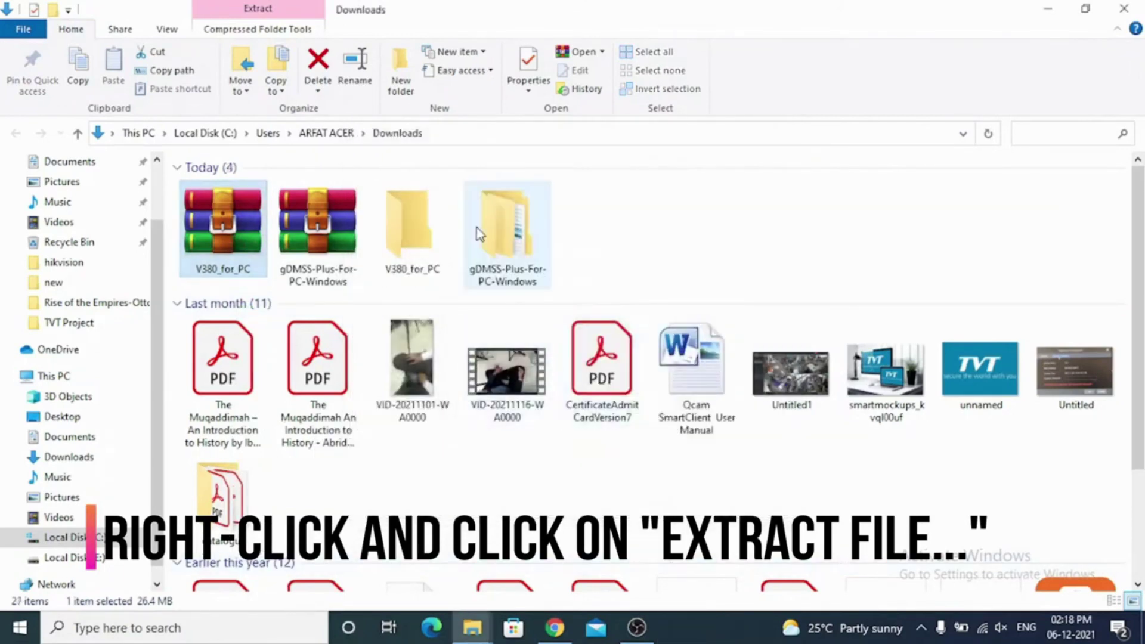
Run the V380.1.2.4.767 installer from the extracted folder and choose English as the setup language.
double_click(408, 231)
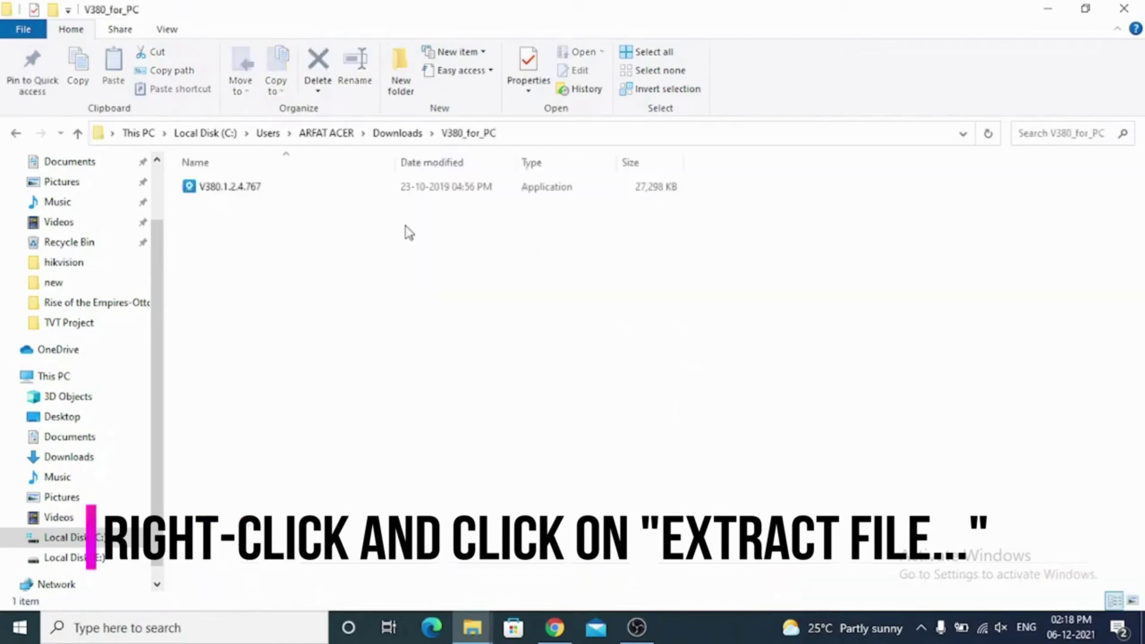
double_click(324, 195)
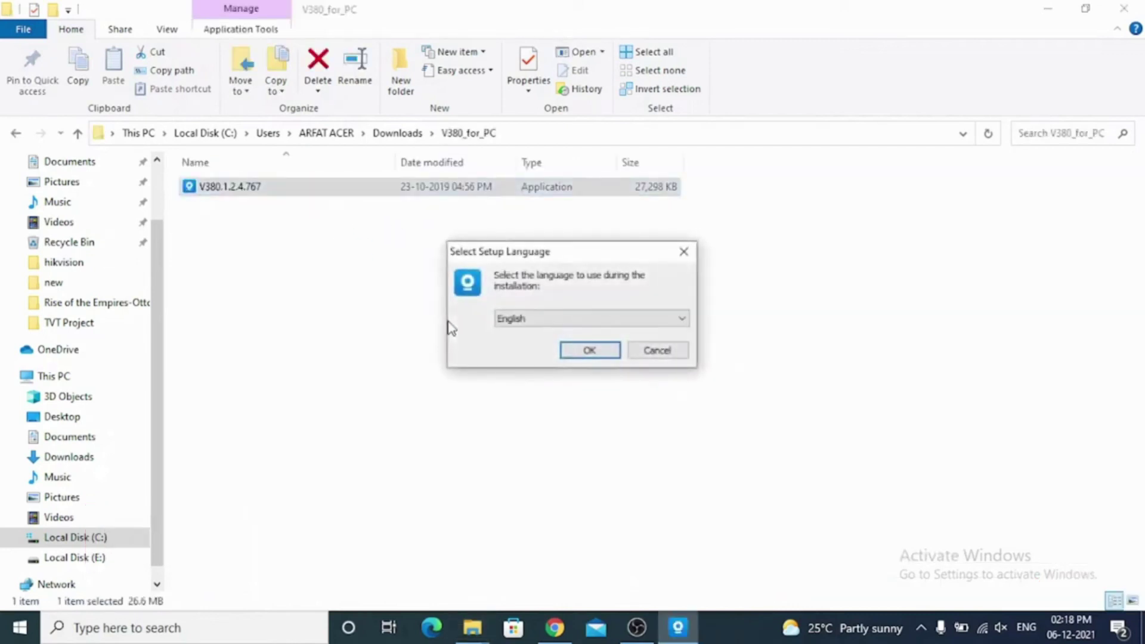
left_click(609, 319)
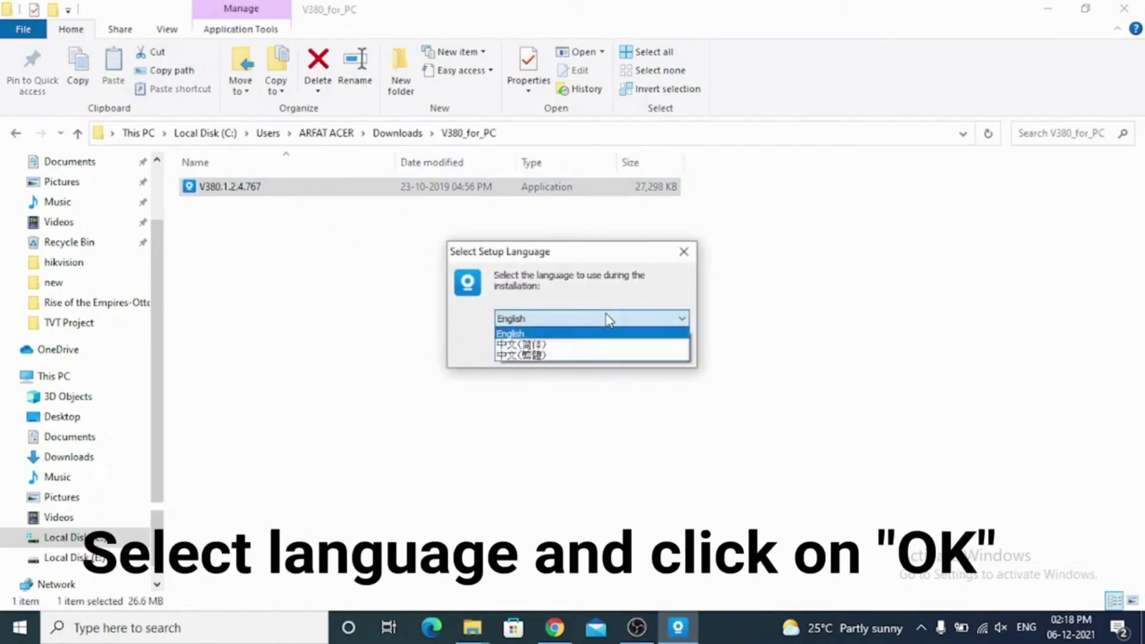
left_click(609, 320)
left_click(609, 320)
left_click(591, 334)
left_click(587, 350)
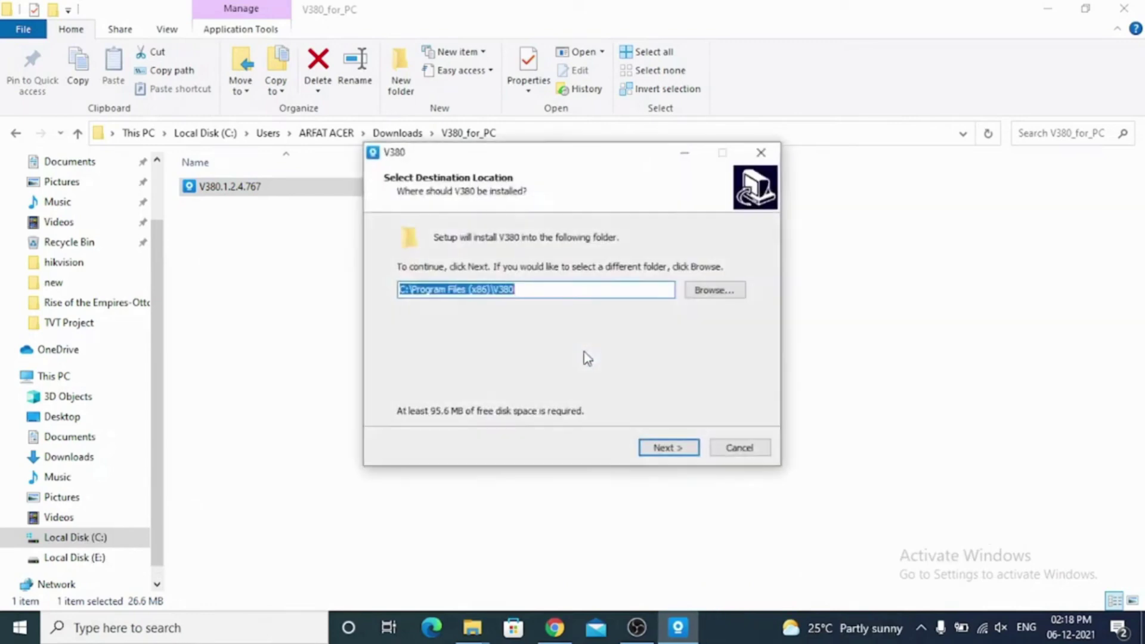
Browse the available install folders and accept C:\Program Files (x86)\V380 as the destination location.
left_click(731, 294)
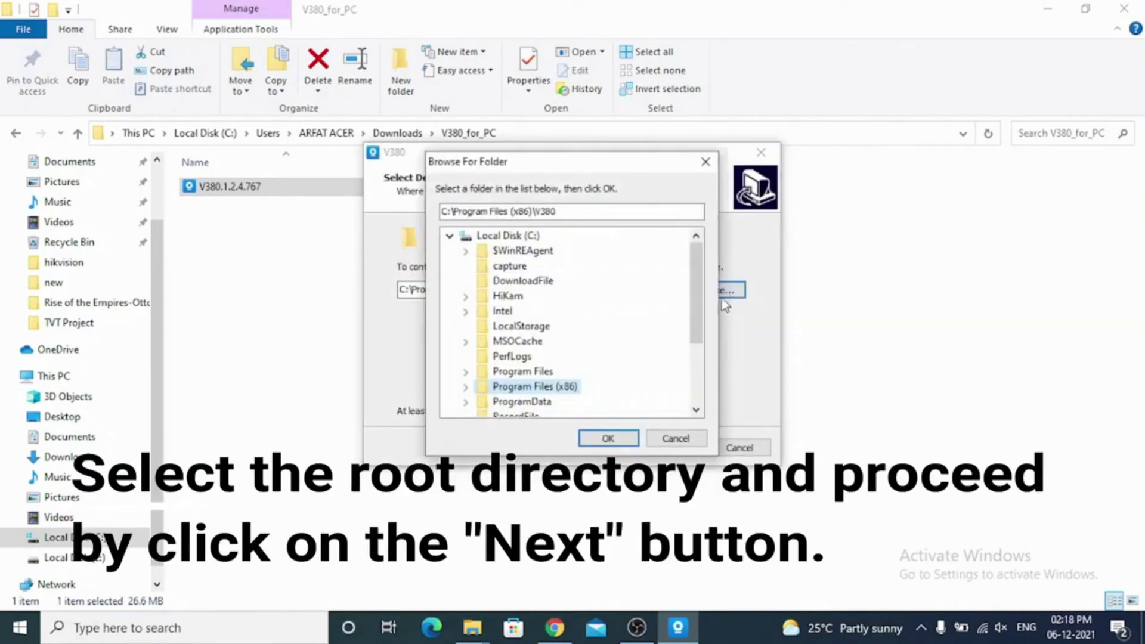
scroll(560, 294, "down", 1)
scroll(525, 290, "up", 1)
scroll(525, 290, "down", 3)
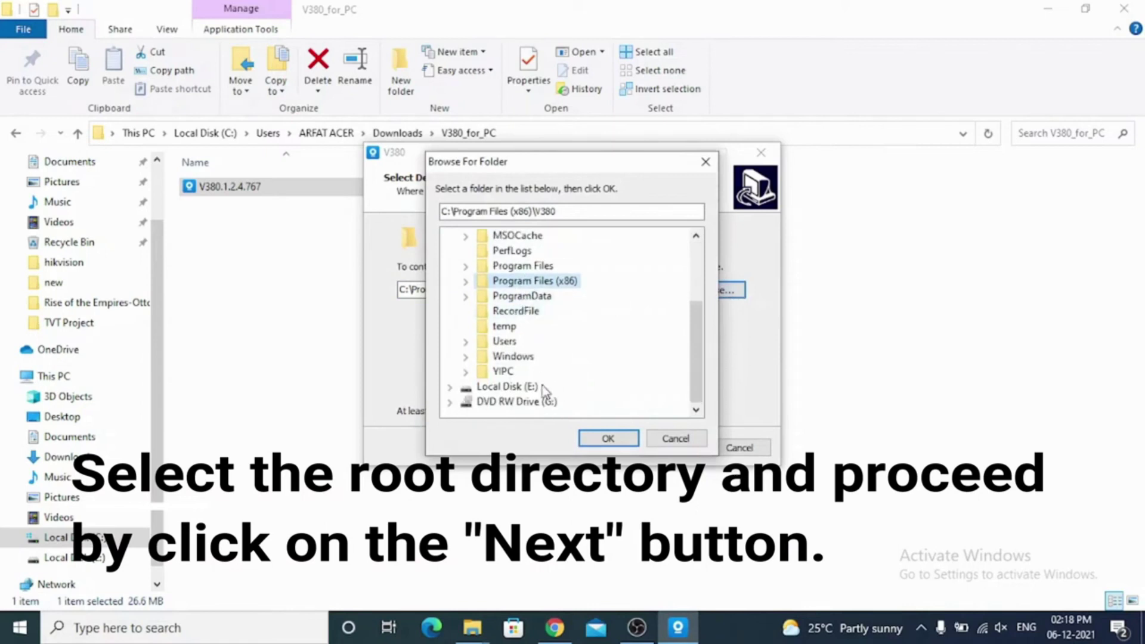
scroll(534, 385, "up", 3)
scroll(539, 390, "down", 3)
left_click(605, 438)
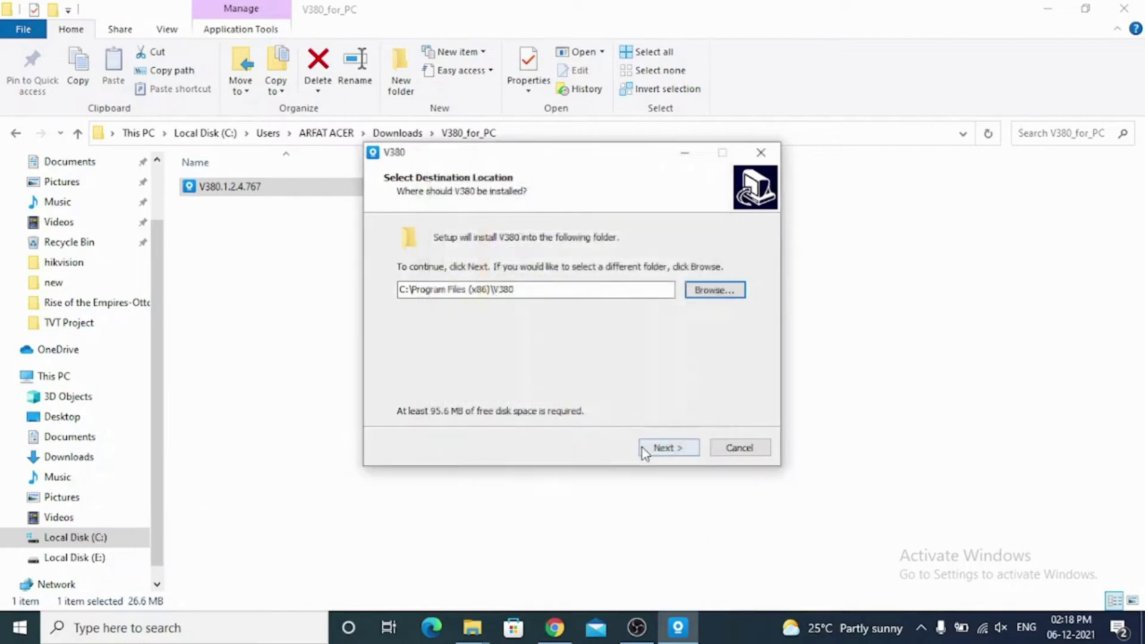
left_click(645, 449)
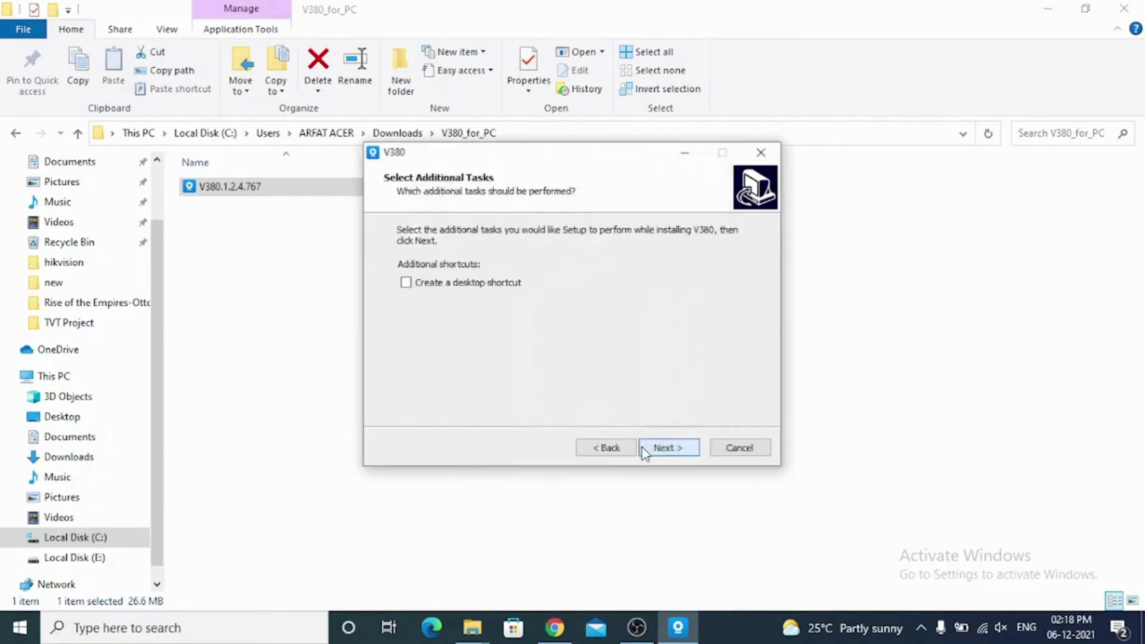
Enable the desktop shortcut, install V380, and finish the setup with Launch V380 enabled.
left_click(468, 283)
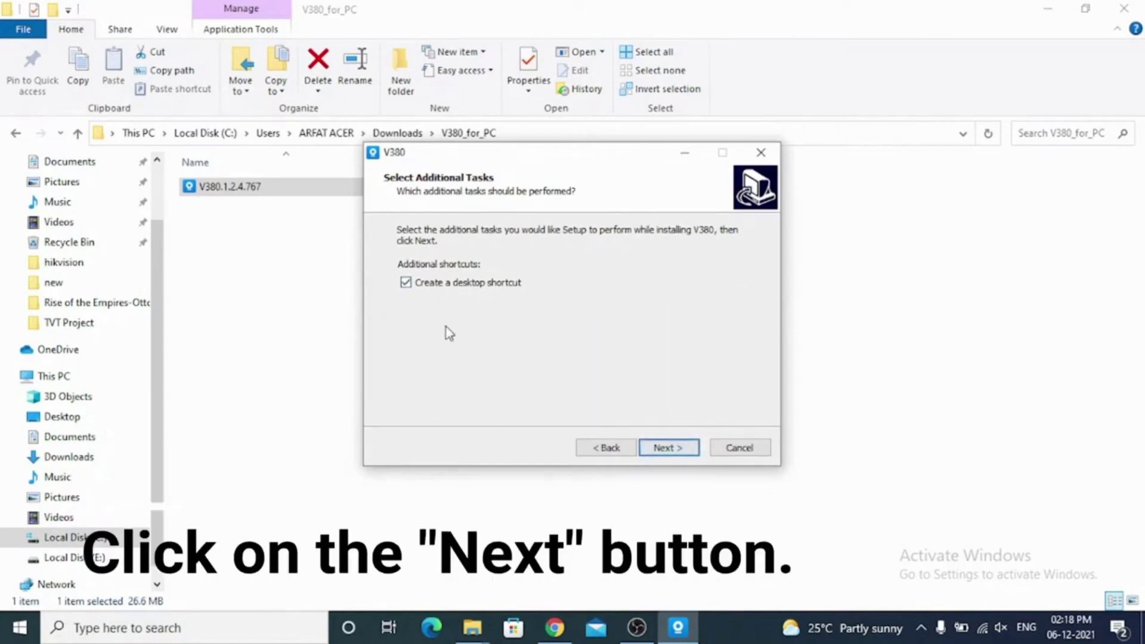
left_click(656, 447)
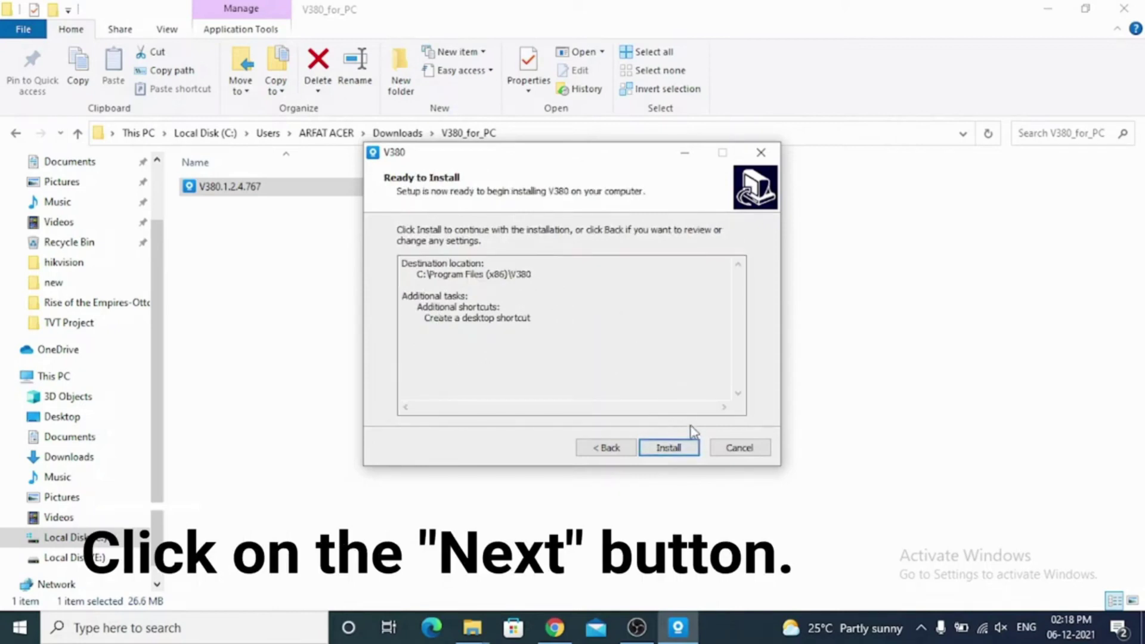
left_click(686, 453)
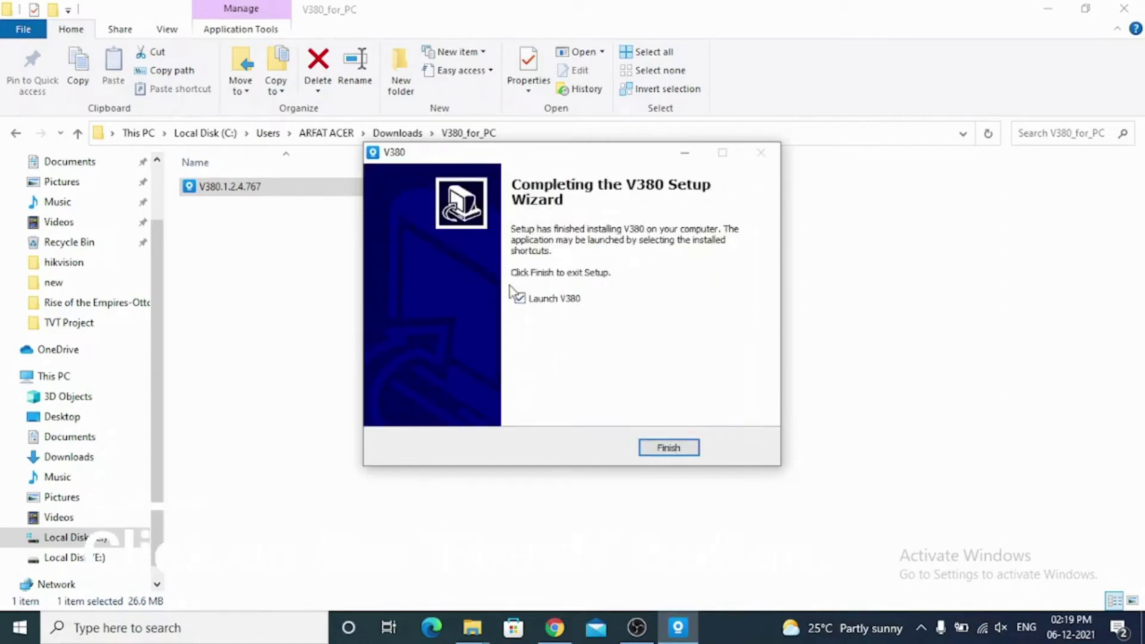
left_click(652, 453)
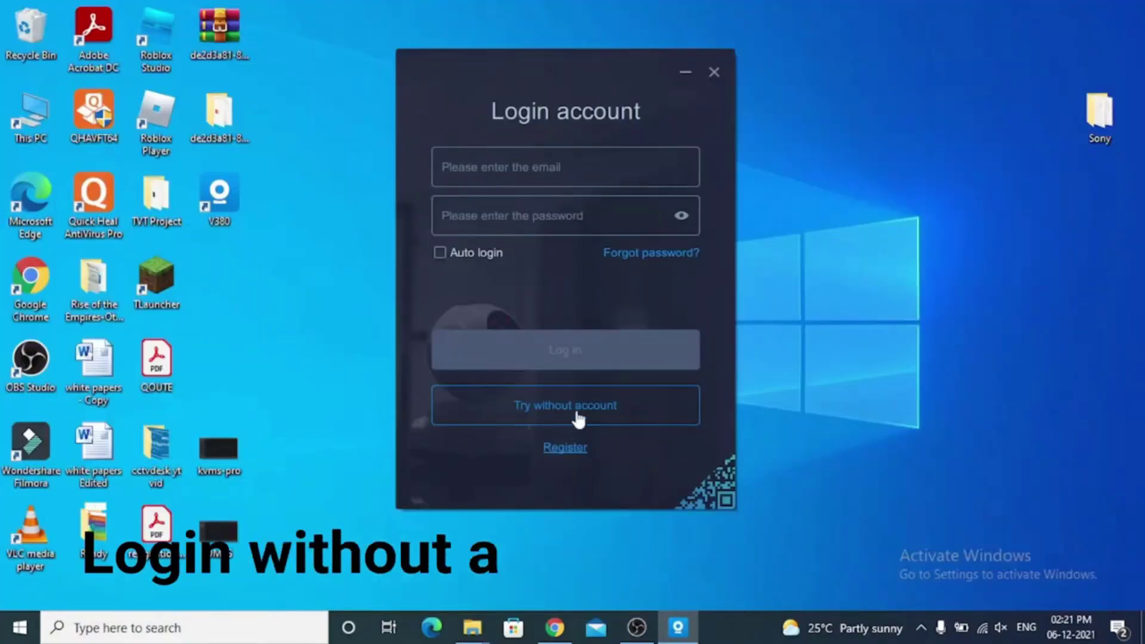
Enter V380 without an account and maximize its main window.
left_click(574, 407)
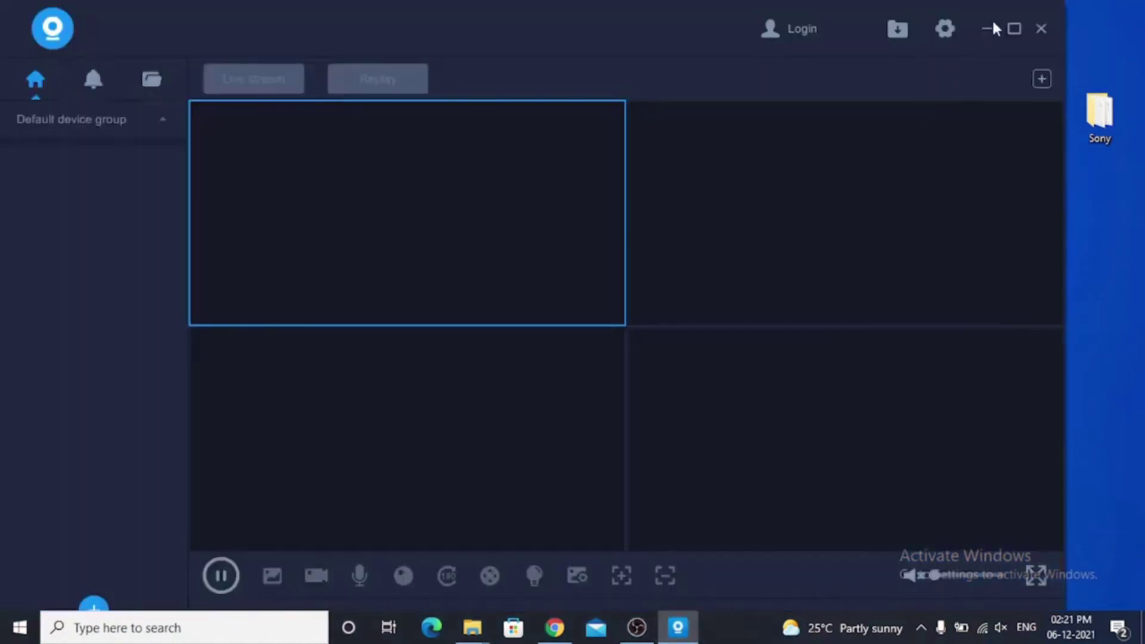
left_click(1015, 30)
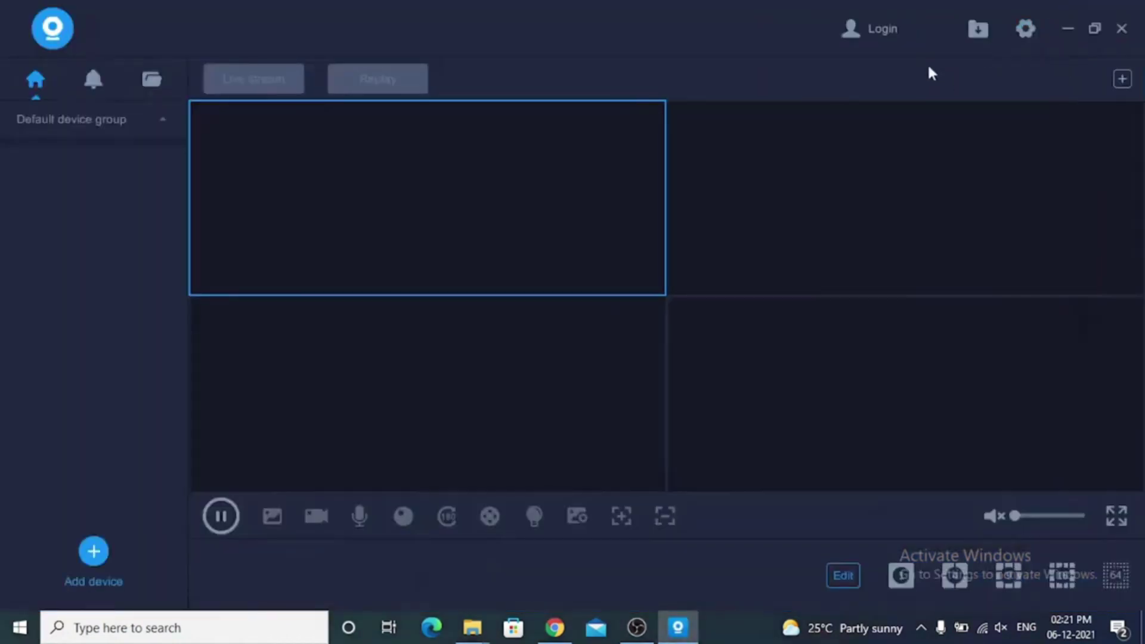
Add a camera manually by entering its device ID, keeping the prefilled username and leaving the password empty.
left_click(93, 551)
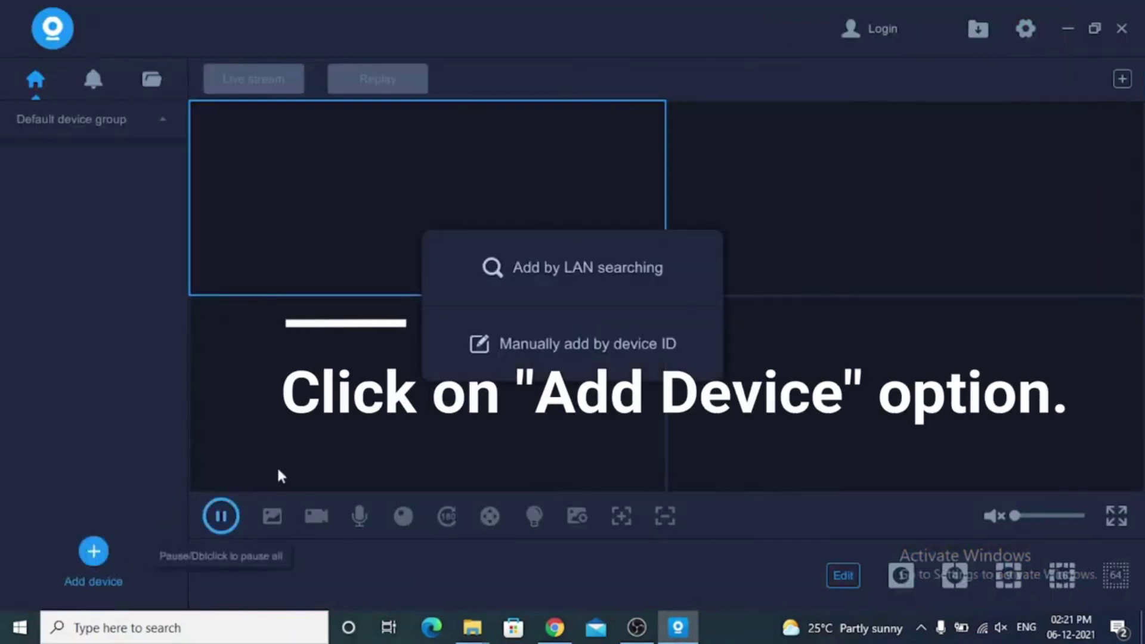
left_click(522, 366)
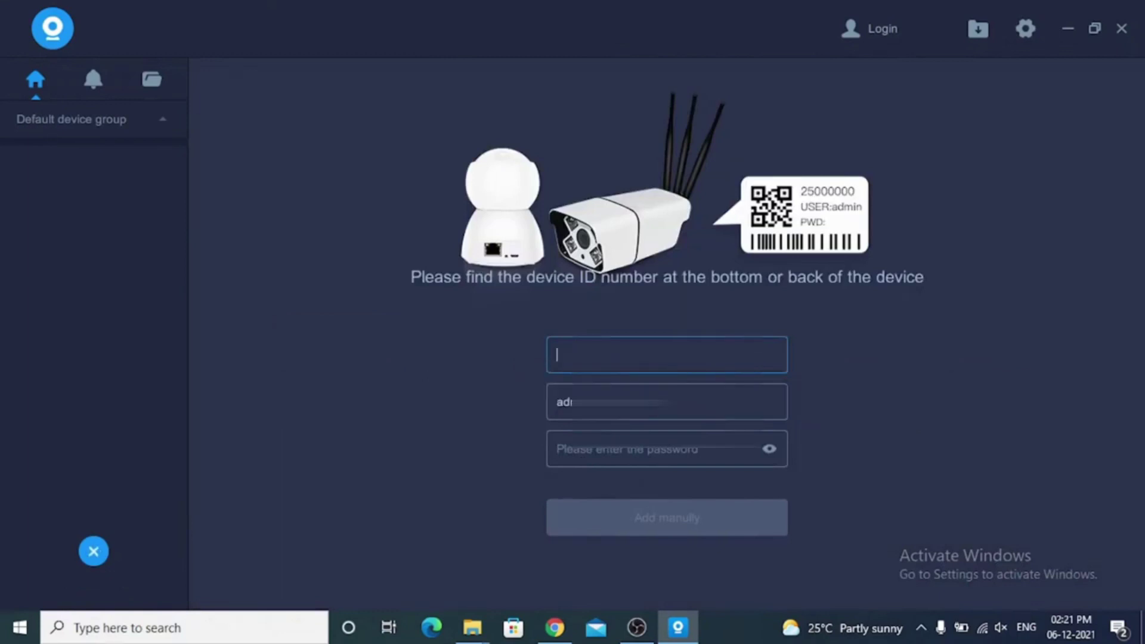
type("25")
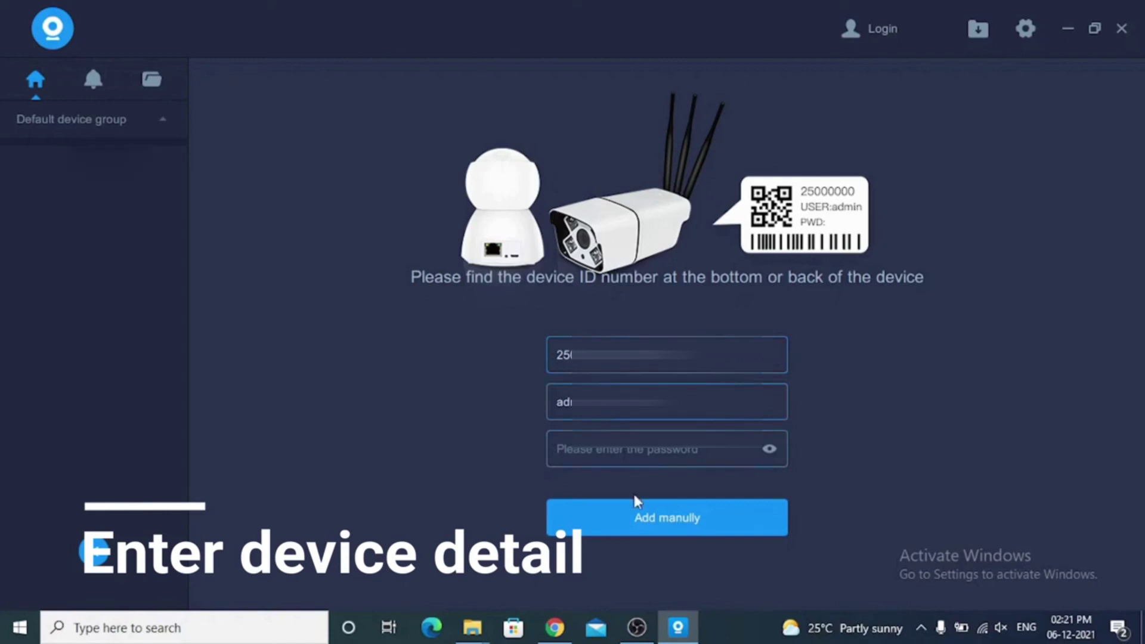
left_click(639, 517)
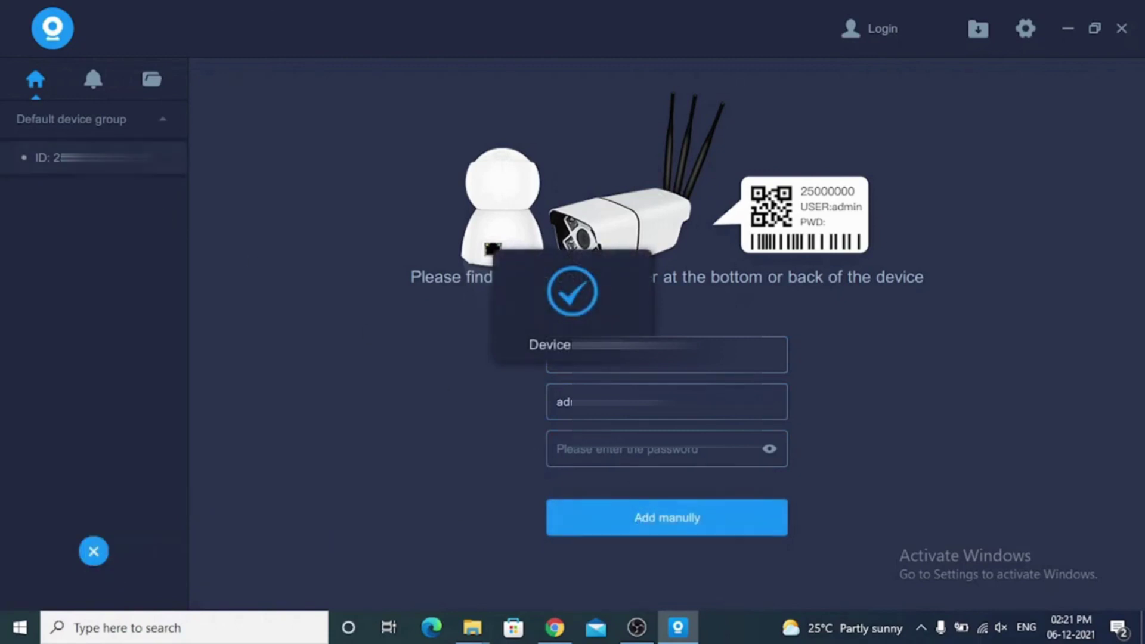
Return to the home view, play the added camera's live stream, and enlarge it to a single view.
left_click(45, 94)
double_click(60, 158)
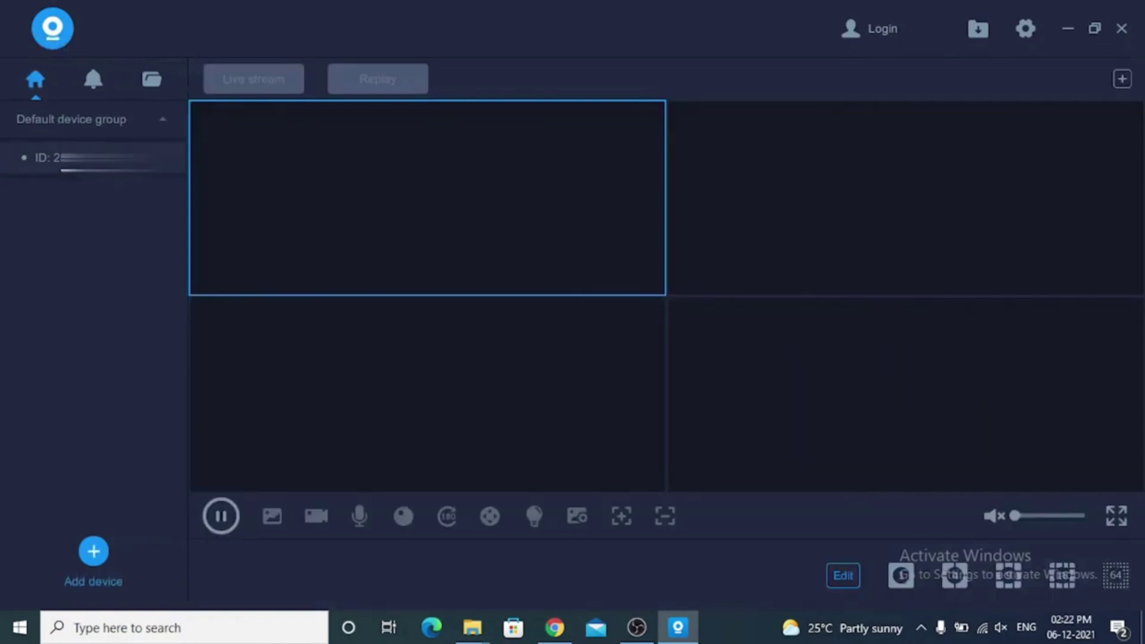
double_click(421, 178)
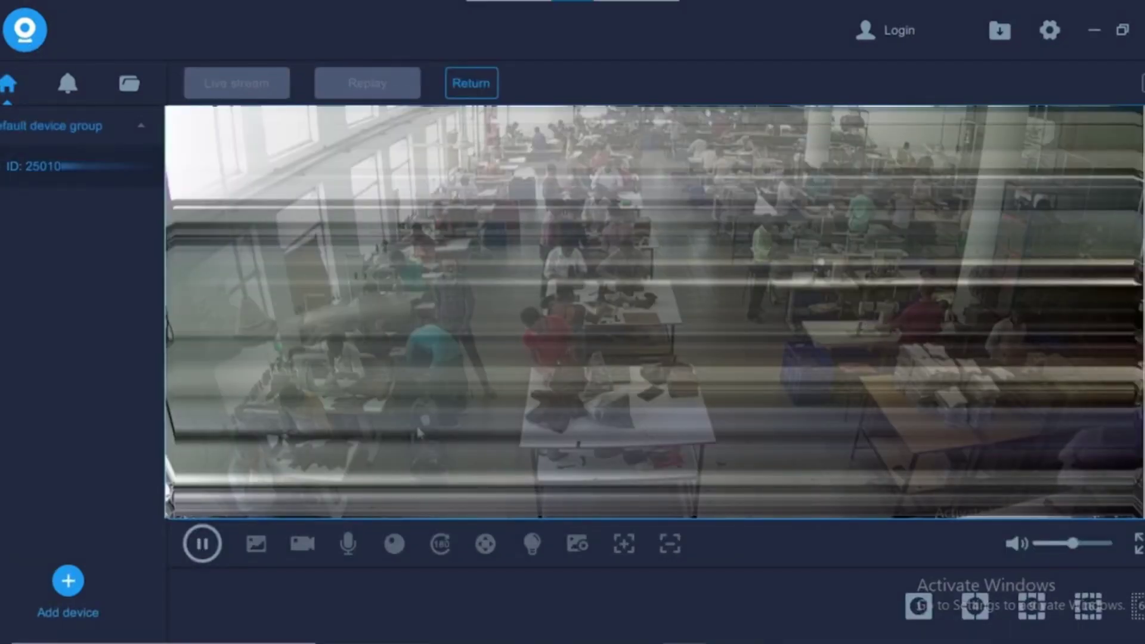